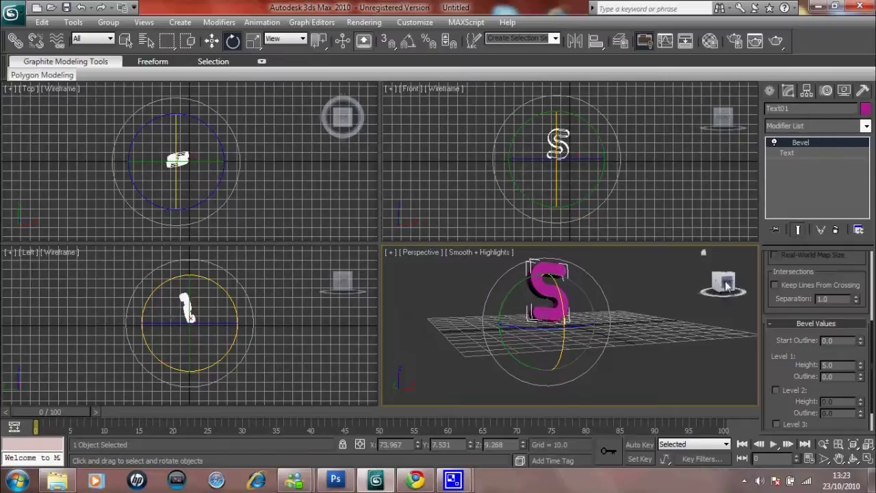
- Create a "U" text shape in the Front viewport beside the S and give it a Bevel with Level 1 height 5.0
{"action": "left_click", "coordinate": [773, 94]}
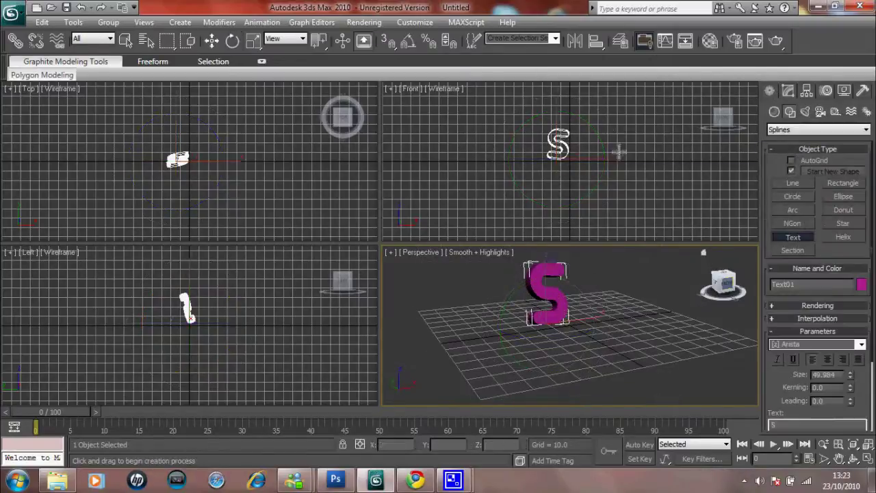
{"action": "left_click", "coordinate": [618, 142]}
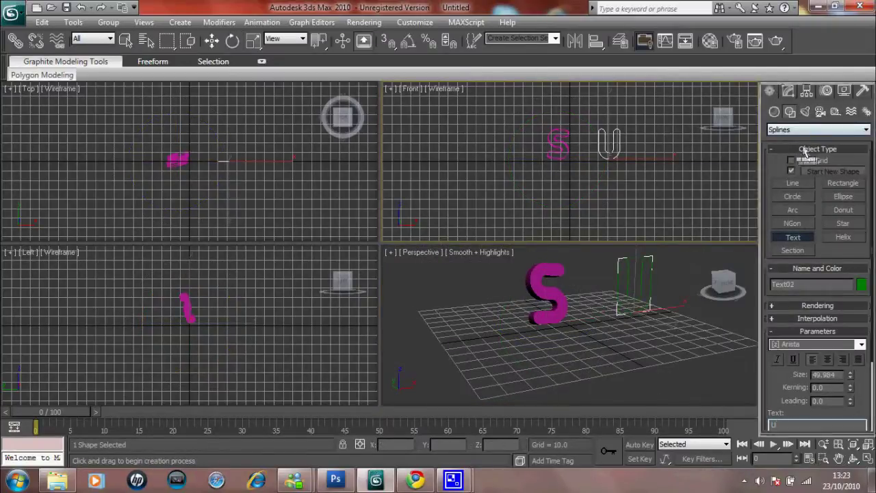
{"action": "left_click", "coordinate": [790, 91]}
{"action": "left_click", "coordinate": [827, 127]}
{"action": "left_click", "coordinate": [838, 371]}
- Move the beveled U close beside the S
{"action": "left_click", "coordinate": [213, 41]}
{"action": "left_click_drag", "start_coordinate": [675, 312], "coordinate": [630, 294]}
{"action": "left_click", "coordinate": [232, 41]}
{"action": "left_click", "coordinate": [213, 41]}
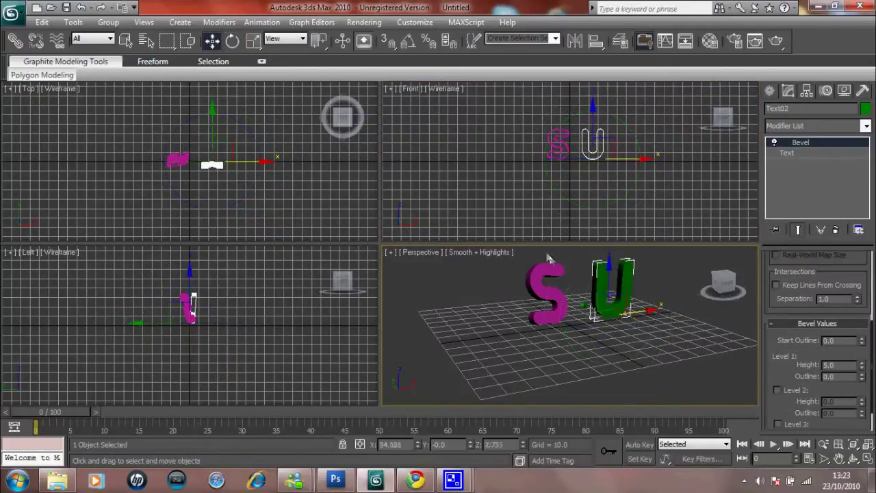
{"action": "mouse_move", "coordinate": [723, 284]}
{"action": "left_mouse_down"}
{"action": "mouse_move", "coordinate": [715, 291]}
{"action": "mouse_move", "coordinate": [722, 295]}
{"action": "left_mouse_up"}
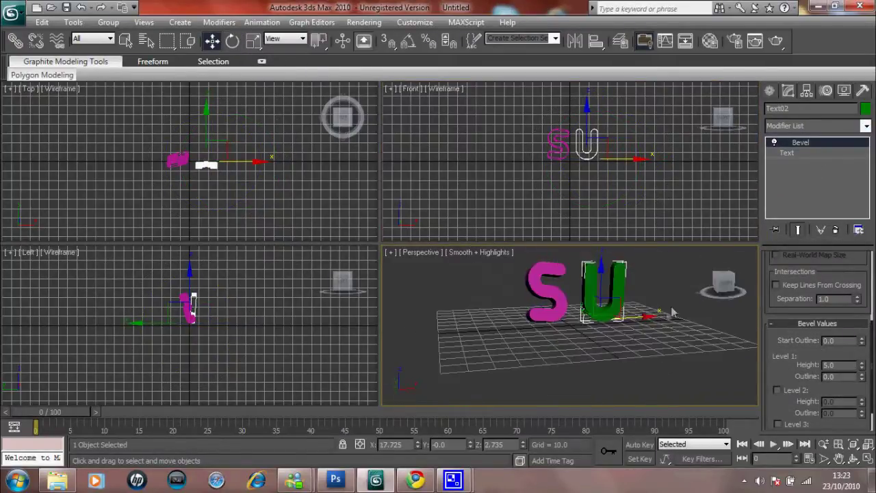
- Create an "n!" text shape in the Front viewport and extrude it with a Bevel modifier
{"action": "left_click", "coordinate": [770, 91]}
{"action": "left_click", "coordinate": [792, 237]}
{"action": "left_click", "coordinate": [615, 151]}
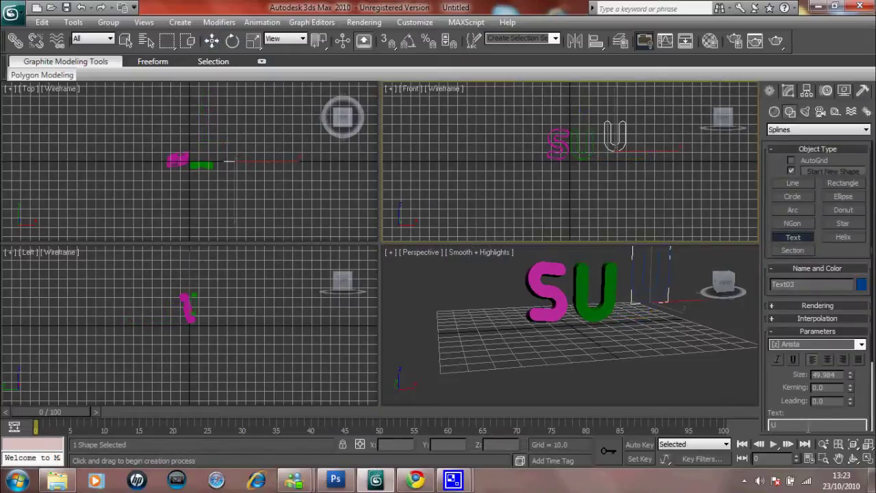
{"action": "left_click", "coordinate": [788, 91]}
{"action": "left_click", "coordinate": [853, 364]}
- Line up the "n!" beside the U and rotate the U and the "n!" slightly
{"action": "left_click_drag", "start_coordinate": [651, 254], "coordinate": [650, 273]}
{"action": "left_click_drag", "start_coordinate": [724, 283], "coordinate": [698, 319]}
{"action": "left_click_drag", "start_coordinate": [723, 282], "coordinate": [721, 309]}
{"action": "left_click", "coordinate": [234, 41]}
{"action": "left_click", "coordinate": [577, 285]}
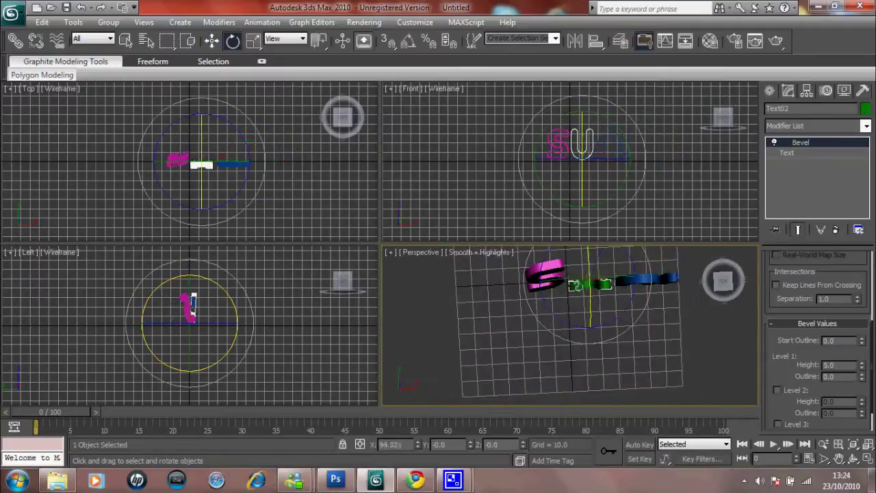
{"action": "left_click", "coordinate": [687, 274]}
{"action": "left_click_drag", "start_coordinate": [722, 281], "coordinate": [725, 265]}
{"action": "left_click", "coordinate": [712, 349]}
{"action": "left_click_drag", "start_coordinate": [724, 297], "coordinate": [724, 287]}
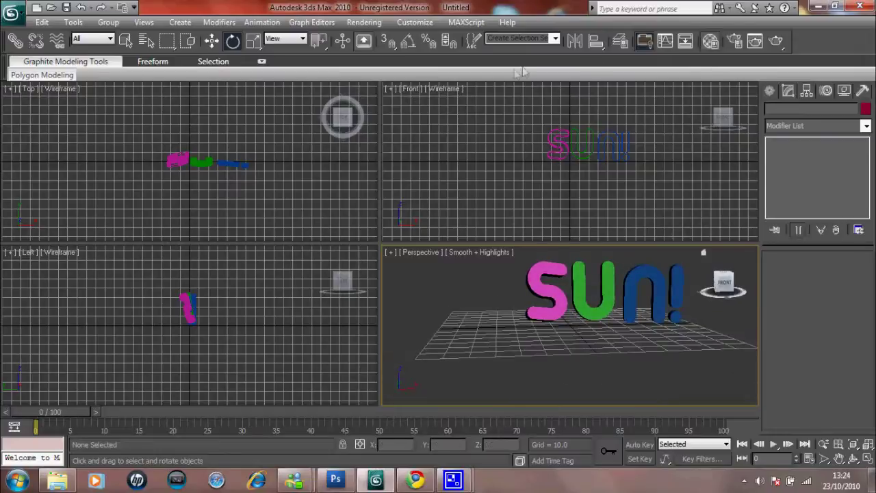
- Color the third material sample light cyan with specular level 32 and assign it to the S
{"action": "key", "text": "m"}
{"action": "left_click", "coordinate": [318, 146]}
{"action": "left_click", "coordinate": [235, 370]}
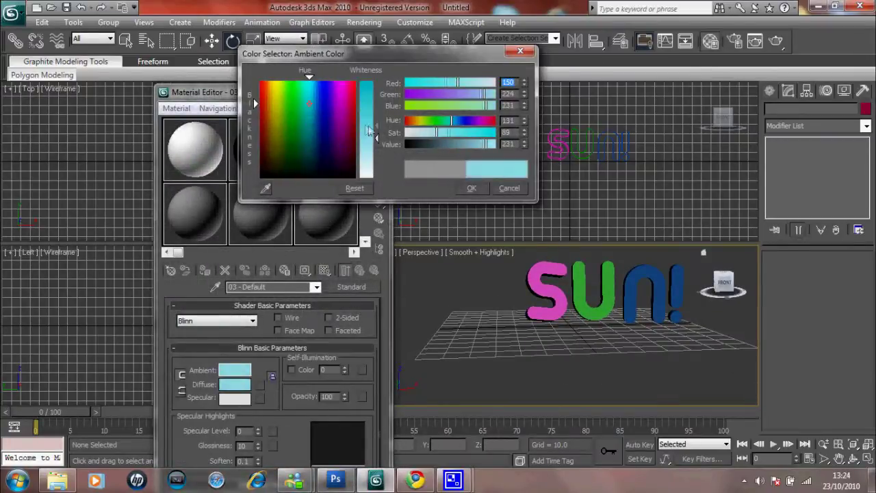
{"action": "left_click", "coordinate": [472, 188]}
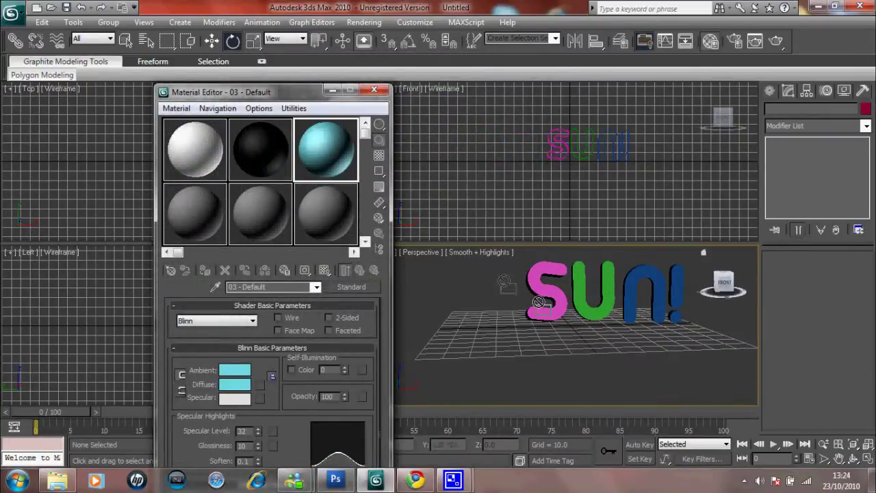
{"action": "left_click", "coordinate": [245, 370]}
{"action": "left_click_drag", "start_coordinate": [371, 125], "coordinate": [368, 111]}
{"action": "left_click", "coordinate": [463, 188]}
- Color the fourth material sample yellow with specular level 28 and assign it to the U
{"action": "left_click", "coordinate": [198, 221]}
{"action": "left_click", "coordinate": [245, 376]}
{"action": "left_click", "coordinate": [278, 85]}
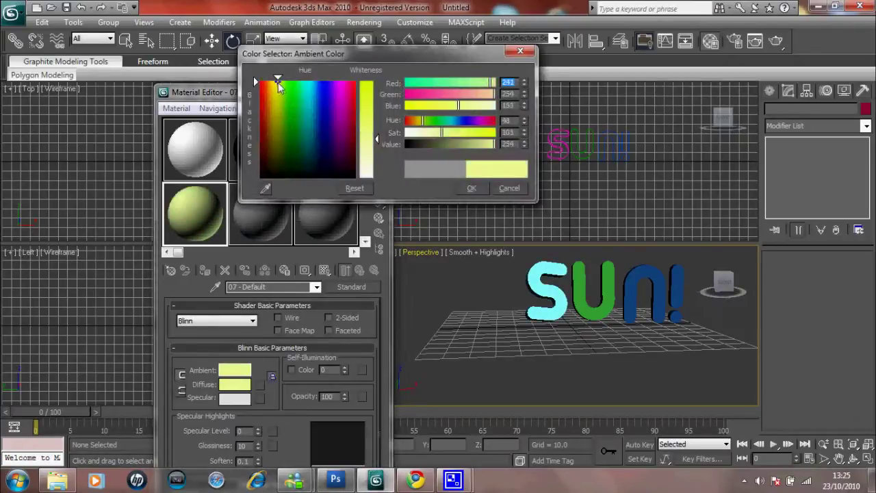
{"action": "left_click_drag", "start_coordinate": [453, 96], "coordinate": [465, 93]}
{"action": "left_click", "coordinate": [469, 188]}
{"action": "left_click_drag", "start_coordinate": [258, 431], "coordinate": [258, 412]}
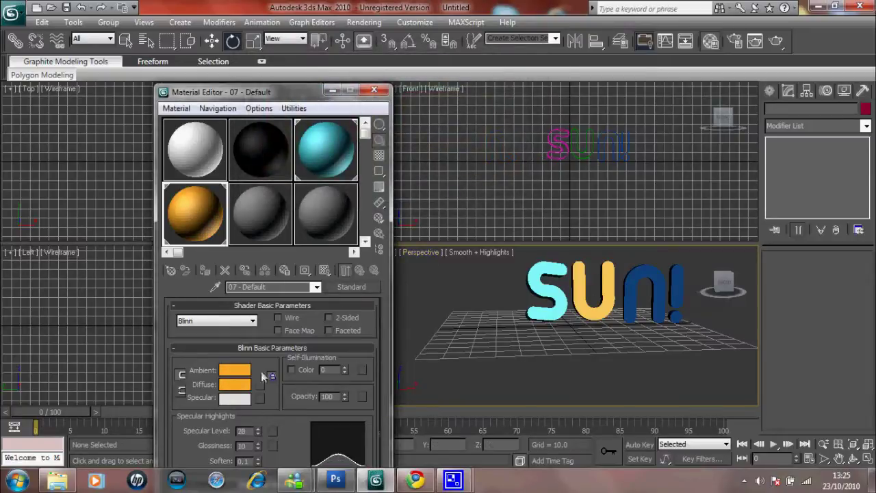
{"action": "left_click", "coordinate": [235, 370]}
{"action": "left_click", "coordinate": [466, 188]}
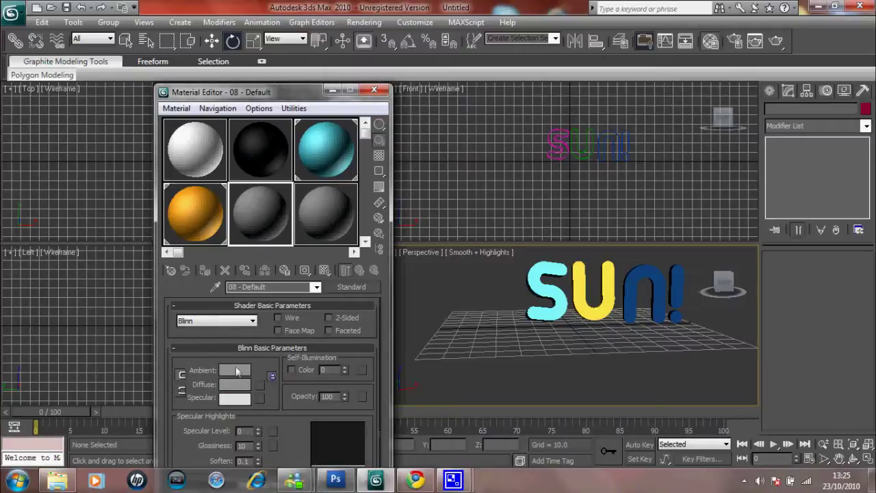
- Color the fifth material sample magenta with specular level 25, assign it to the "n!" and close the material editor
{"action": "left_click", "coordinate": [235, 371]}
{"action": "left_click", "coordinate": [344, 99]}
{"action": "left_click_drag", "start_coordinate": [370, 104], "coordinate": [368, 93]}
{"action": "left_click", "coordinate": [471, 188]}
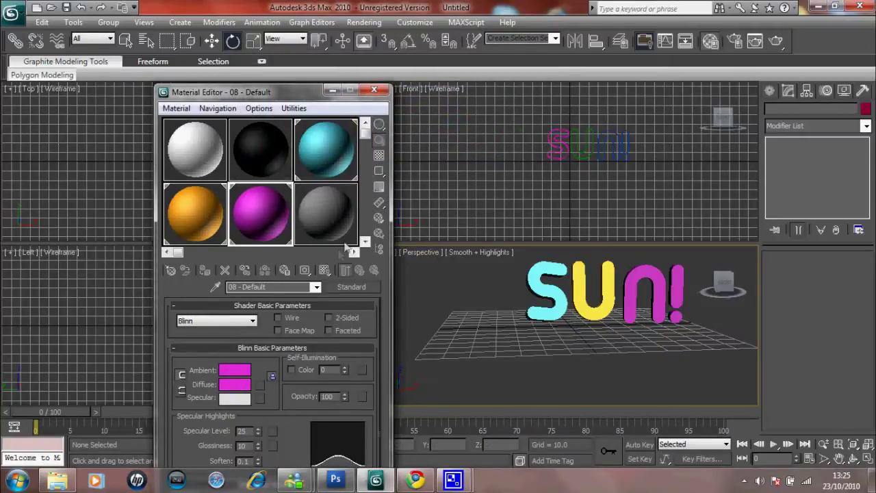
{"action": "left_click", "coordinate": [373, 90]}
- Face the letters frontally and set the render output size preset to HDTV (video)
{"action": "mouse_move", "coordinate": [725, 293]}
{"action": "left_mouse_down"}
{"action": "mouse_move", "coordinate": [726, 272]}
{"action": "mouse_move", "coordinate": [725, 288]}
{"action": "left_mouse_up"}
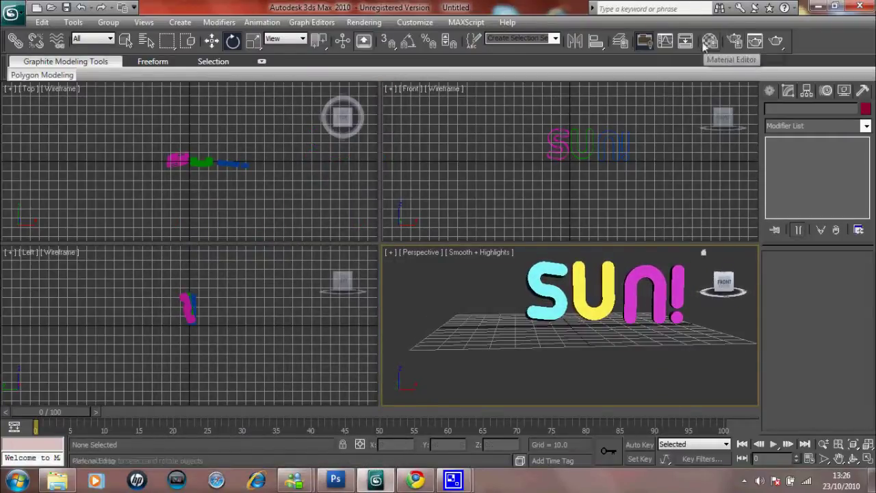
{"action": "left_click", "coordinate": [711, 41]}
{"action": "left_click", "coordinate": [230, 266]}
{"action": "left_click", "coordinate": [212, 409]}
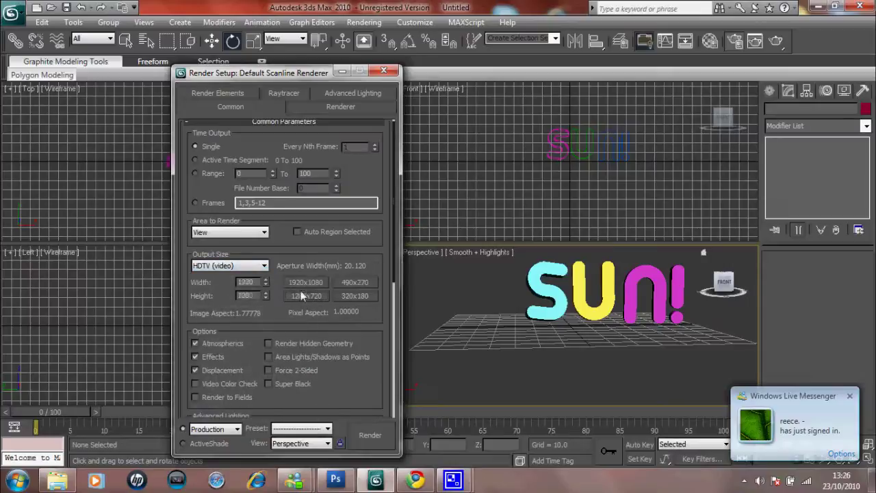
- Set the render to save on the Desktop as "sun!" and choose its image file type
{"action": "left_click_drag", "start_coordinate": [393, 267], "coordinate": [404, 340]}
{"action": "left_click", "coordinate": [354, 368]}
{"action": "left_click", "coordinate": [234, 31]}
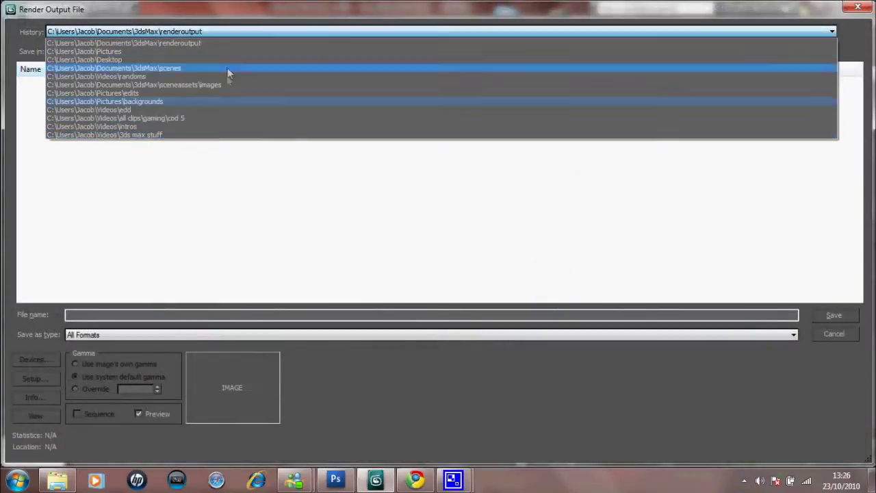
{"action": "left_click", "coordinate": [228, 60]}
{"action": "left_click", "coordinate": [249, 314]}
{"action": "type", "text": "sun!"}
{"action": "left_click", "coordinate": [180, 334]}
{"action": "left_click", "coordinate": [180, 361]}
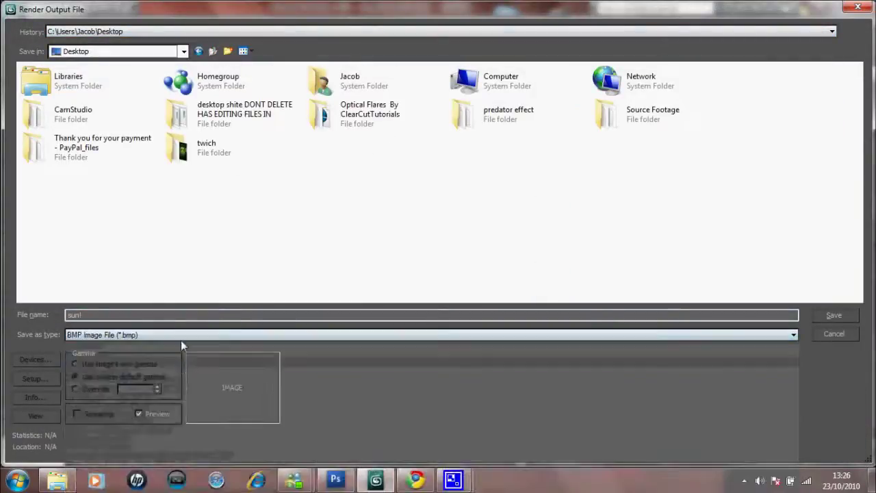
{"action": "left_click", "coordinate": [183, 414]}
{"action": "left_click", "coordinate": [820, 314]}
- Switch to After Effects, add a 1280 x 720 px black solid and apply the Optical Flares effect to it
{"action": "left_click", "coordinate": [89, 143]}
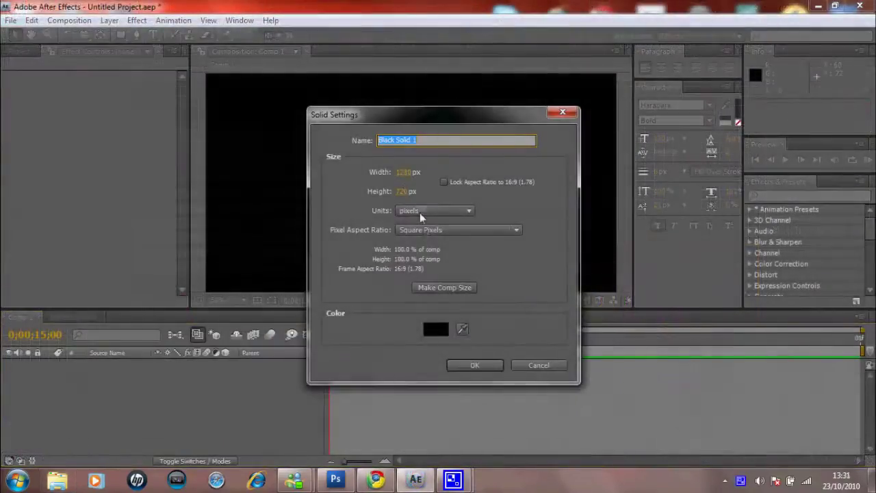
{"action": "left_click", "coordinate": [474, 365]}
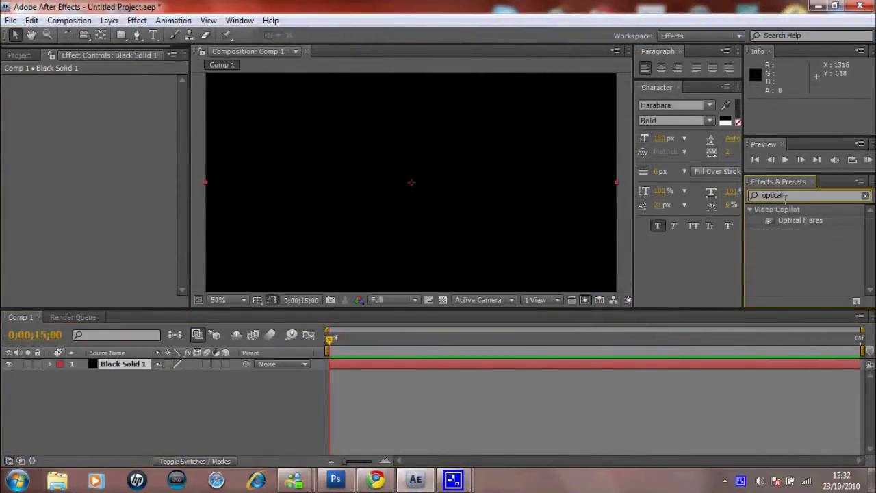
{"action": "left_click_drag", "start_coordinate": [799, 220], "coordinate": [485, 182]}
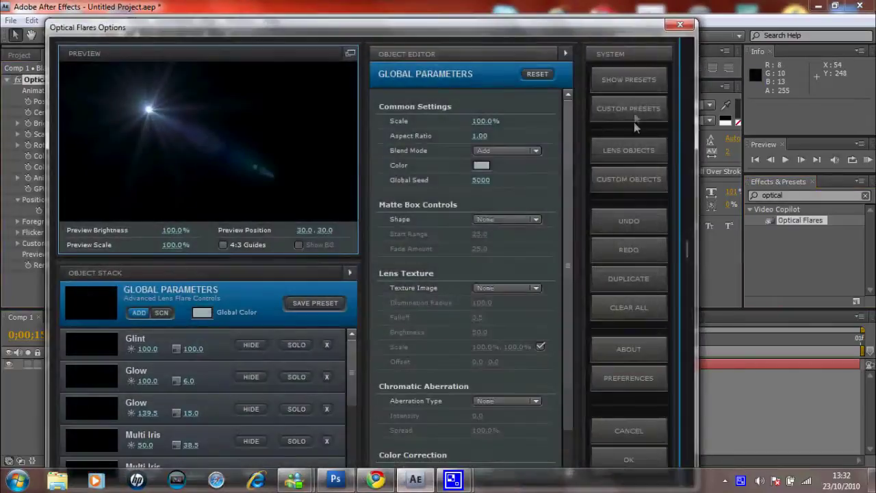
- Replace the default flare with a warm white lens flare preset in the Optical Flares options
{"action": "left_click", "coordinate": [636, 122]}
{"action": "left_click_drag", "start_coordinate": [669, 239], "coordinate": [666, 436]}
{"action": "left_click", "coordinate": [437, 101]}
{"action": "left_click", "coordinate": [577, 188]}
{"action": "left_click_drag", "start_coordinate": [670, 241], "coordinate": [670, 441]}
{"action": "left_click", "coordinate": [518, 376]}
{"action": "left_click", "coordinate": [626, 460]}
- Place the flare in the composition's upper-left corner at about 72, 66 and set its scale to 90
{"action": "left_click_drag", "start_coordinate": [329, 136], "coordinate": [237, 88]}
{"action": "left_click", "coordinate": [340, 482]}
{"action": "left_click_drag", "start_coordinate": [25, 111], "coordinate": [25, 110]}
{"action": "left_click_drag", "start_coordinate": [237, 87], "coordinate": [229, 89]}
{"action": "mouse_move", "coordinate": [95, 135]}
{"action": "left_mouse_down"}
{"action": "mouse_move", "coordinate": [106, 138]}
{"action": "mouse_move", "coordinate": [89, 139]}
{"action": "left_mouse_up"}
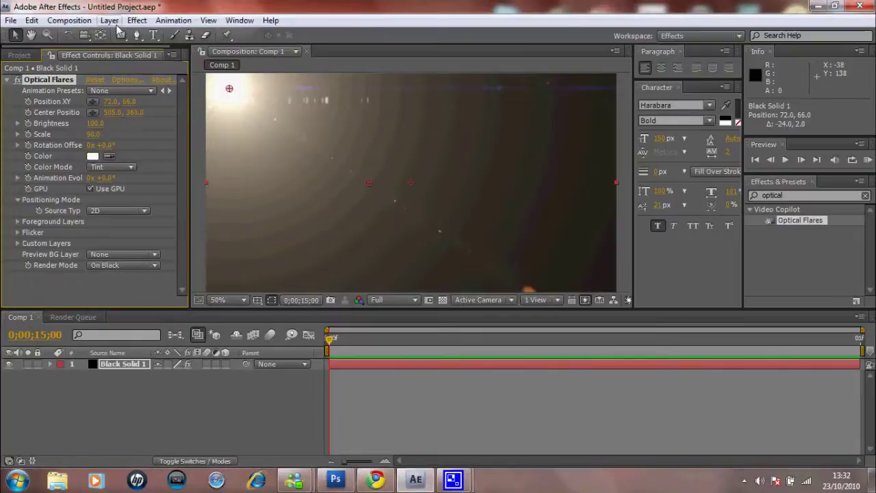
- Add Comp 1 to the render queue and set its output module to JPEG
{"action": "left_click", "coordinate": [69, 20]}
{"action": "left_click", "coordinate": [102, 129]}
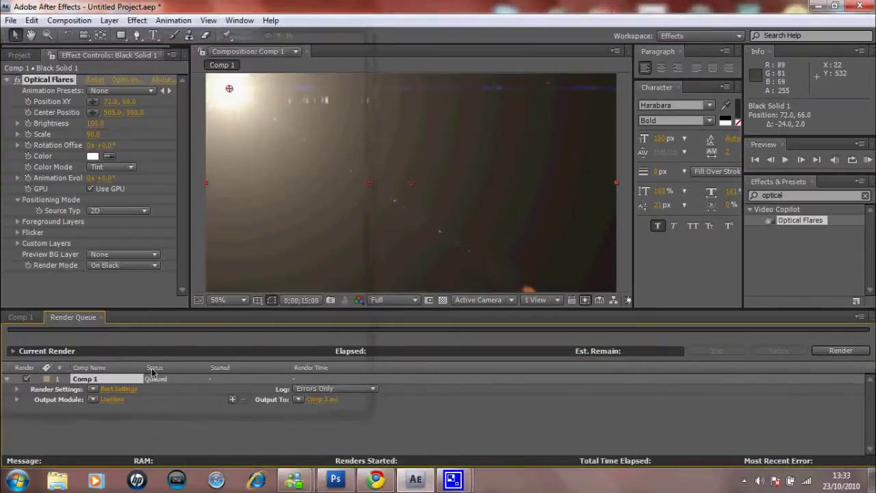
{"action": "left_click", "coordinate": [113, 399]}
{"action": "left_click", "coordinate": [438, 80]}
{"action": "left_click", "coordinate": [533, 219]}
{"action": "left_click", "coordinate": [531, 428]}
- Set the render's output file to "flare 1" in the Pictures folder
{"action": "left_click", "coordinate": [324, 399]}
{"action": "left_click", "coordinate": [38, 168]}
{"action": "double_click", "coordinate": [126, 117]}
{"action": "left_click", "coordinate": [231, 377]}
{"action": "type", "text": "flar"}
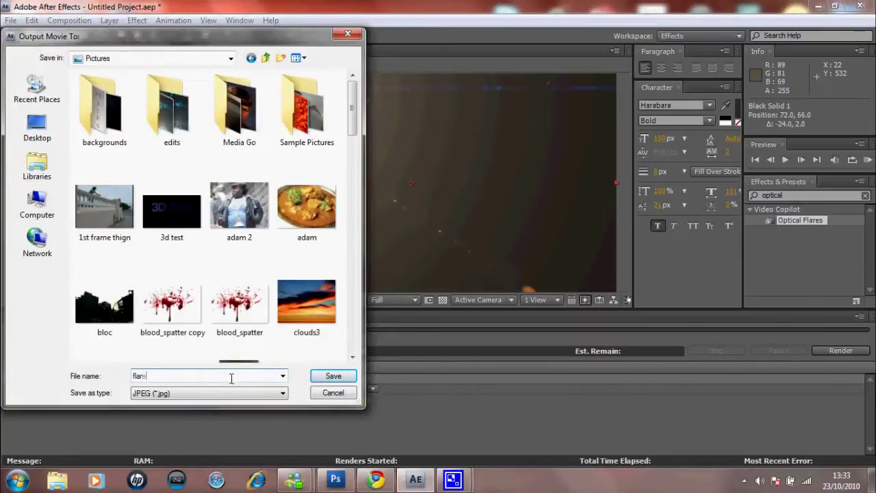
{"action": "type", "text": "e"}
{"action": "key", "text": "Return"}
{"action": "left_click", "coordinate": [335, 479]}
{"action": "left_click", "coordinate": [11, 21]}
{"action": "left_click", "coordinate": [49, 47]}
{"action": "left_click", "coordinate": [288, 165]}
{"action": "double_click", "coordinate": [373, 122]}
{"action": "key", "text": "f"}
{"action": "left_click_drag", "start_coordinate": [604, 141], "coordinate": [605, 169]}
{"action": "left_click", "coordinate": [585, 280]}
- Switch to After Effects, render the queued flare composition and return to Photoshop
{"action": "left_click", "coordinate": [416, 480]}
{"action": "left_click", "coordinate": [841, 350]}
{"action": "left_click", "coordinate": [335, 480]}
{"action": "left_click", "coordinate": [585, 280]}
- Open the rendered flare 1_00450.jpg image
{"action": "left_click", "coordinate": [11, 21]}
{"action": "left_click", "coordinate": [32, 47]}
{"action": "left_click", "coordinate": [289, 164]}
{"action": "double_click", "coordinate": [355, 122]}
{"action": "double_click", "coordinate": [420, 90]}
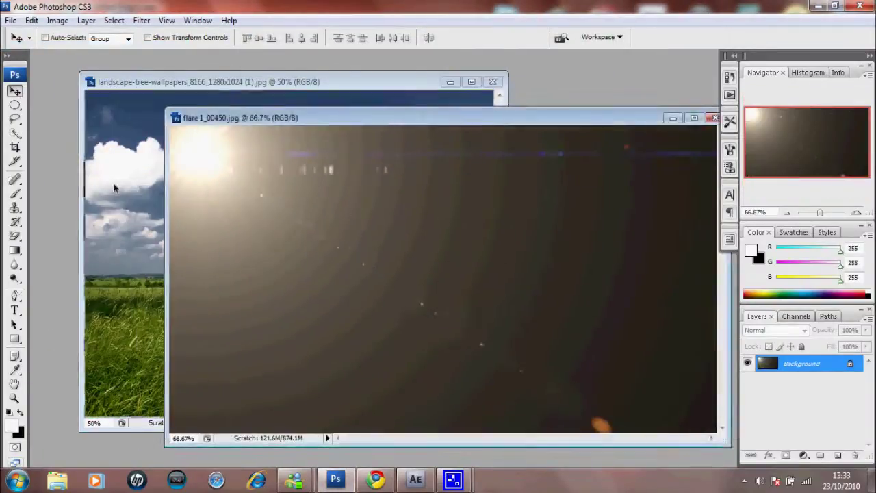
- Copy the flare image into the landscape document as a new layer and stretch its height to 142.2% to cover the canvas
{"action": "left_click_drag", "start_coordinate": [114, 187], "coordinate": [116, 189]}
{"action": "left_click_drag", "start_coordinate": [245, 181], "coordinate": [470, 276]}
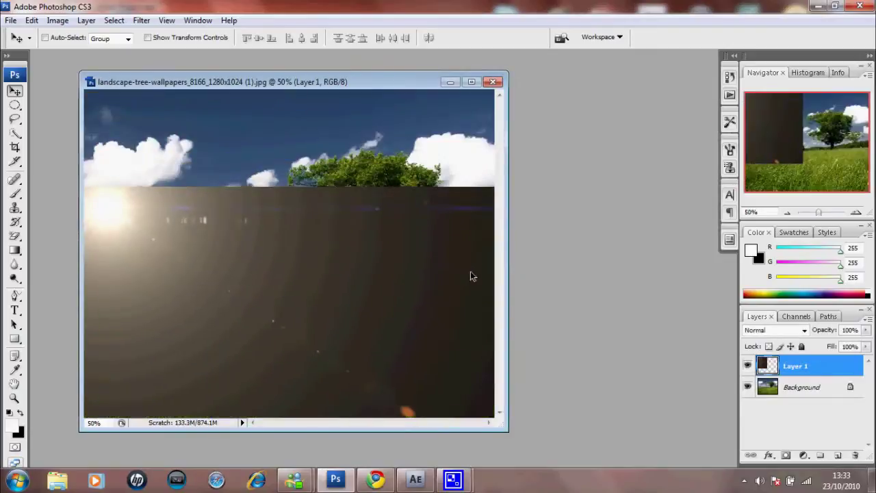
{"action": "key", "text": "ctrl+t"}
{"action": "left_click_drag", "start_coordinate": [85, 187], "coordinate": [85, 91]}
- Try Linear Dodge (Add), Linear Burn, Color Burn and Color Dodge as the flare layer's blend mode
{"action": "left_click", "coordinate": [773, 329]}
{"action": "left_click", "coordinate": [780, 144]}
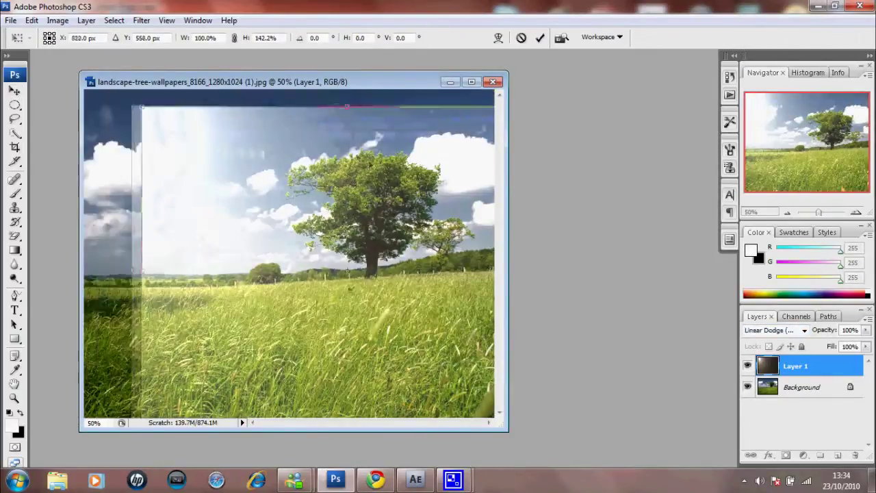
{"action": "left_click", "coordinate": [773, 330]}
{"action": "left_click", "coordinate": [765, 83]}
{"action": "left_click", "coordinate": [771, 330]}
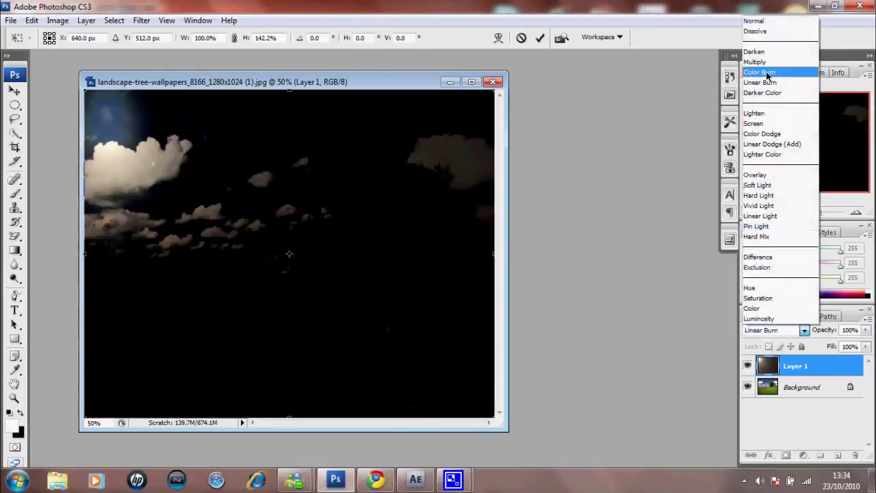
{"action": "left_click", "coordinate": [768, 72]}
{"action": "left_click", "coordinate": [766, 330]}
{"action": "left_click", "coordinate": [765, 135]}
- Compare Linear Dodge (Add) with Lighten and the soft and hard light style blend modes on the flare layer
{"action": "left_click", "coordinate": [793, 329]}
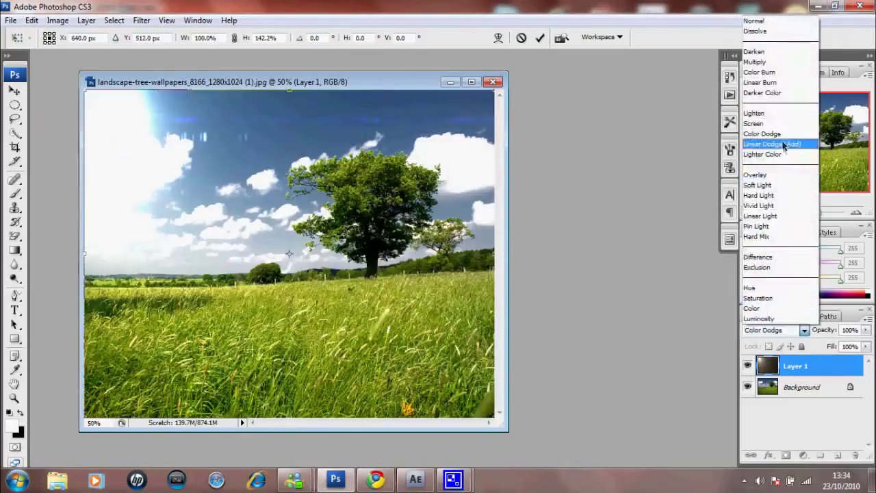
{"action": "left_click", "coordinate": [783, 145]}
{"action": "left_click", "coordinate": [784, 330]}
{"action": "left_click", "coordinate": [765, 113]}
{"action": "left_click", "coordinate": [787, 330]}
{"action": "left_click", "coordinate": [782, 189]}
{"action": "left_click", "coordinate": [787, 330]}
{"action": "left_click", "coordinate": [782, 201]}
{"action": "left_click", "coordinate": [790, 330]}
{"action": "left_click", "coordinate": [772, 143]}
- Set the flare layer's blend mode to Color Dodge and commit its transformation
{"action": "left_click", "coordinate": [787, 329]}
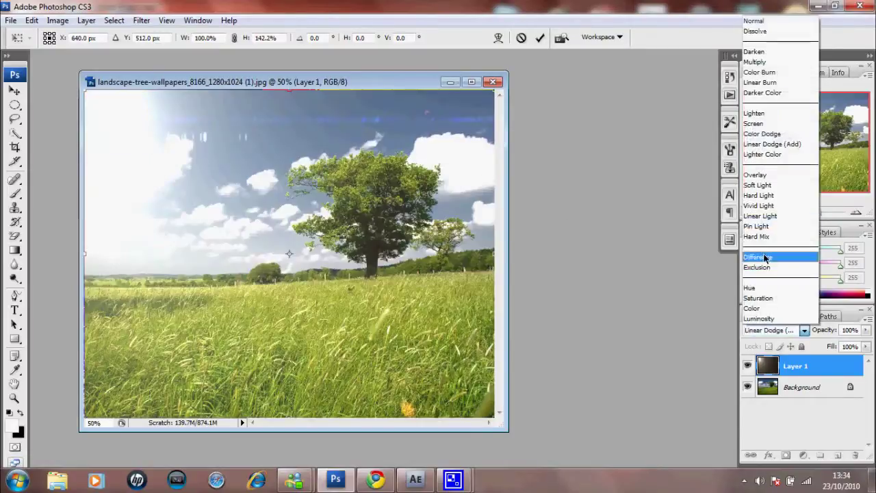
{"action": "left_click", "coordinate": [766, 133]}
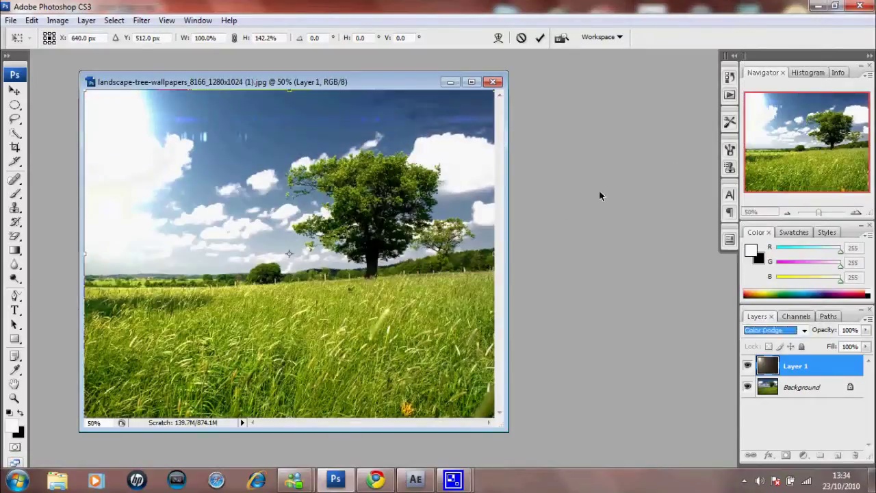
{"action": "key", "text": "Return"}
- Add an S-shaped Curves adjustment layer above the Background, with darker shadows and a highlight point at input 182, output 204
{"action": "double_click", "coordinate": [794, 387]}
{"action": "key", "text": "Escape"}
{"action": "left_click", "coordinate": [803, 455]}
{"action": "left_click", "coordinate": [771, 261]}
{"action": "left_click_drag", "start_coordinate": [683, 164], "coordinate": [681, 157]}
{"action": "left_click_drag", "start_coordinate": [630, 213], "coordinate": [632, 221]}
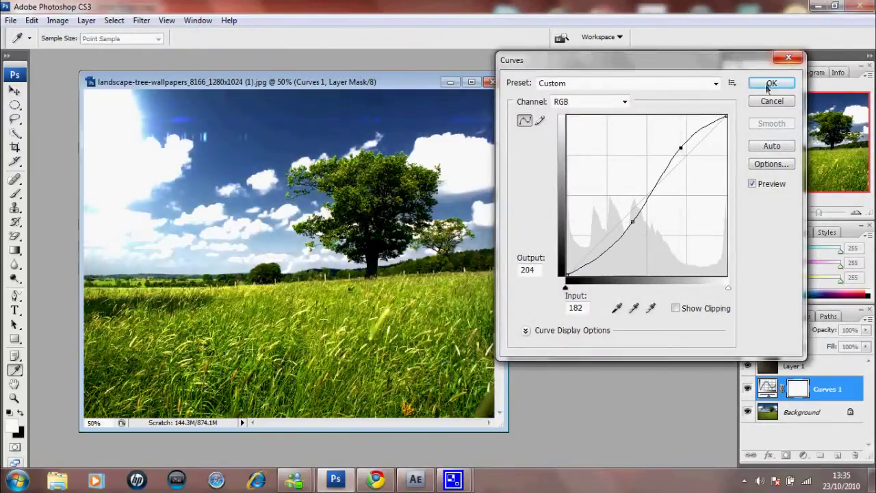
{"action": "left_click", "coordinate": [772, 83]}
- Open rainbow-colors.jpg and copy it into the landscape document as a new layer
{"action": "left_click", "coordinate": [11, 21]}
{"action": "left_click", "coordinate": [27, 47]}
{"action": "left_click_drag", "start_coordinate": [603, 86], "coordinate": [603, 205]}
{"action": "double_click", "coordinate": [565, 177]}
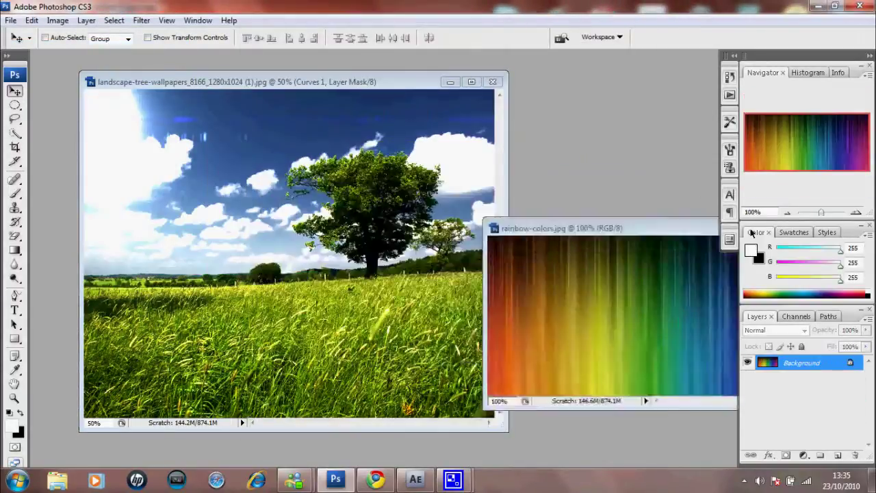
{"action": "left_click_drag", "start_coordinate": [616, 287], "coordinate": [174, 358]}
- Enlarge the rainbow layer across the landscape and set its blend mode to Color Dodge
{"action": "key", "text": "ctrl+t"}
{"action": "left_click_drag", "start_coordinate": [256, 338], "coordinate": [588, 52]}
{"action": "left_click", "coordinate": [785, 331]}
{"action": "left_click", "coordinate": [756, 134]}
- Rotate the rainbow layer to about 144.4°, stretch it over the whole canvas and lower its opacity to 30%
{"action": "left_click_drag", "start_coordinate": [551, 75], "coordinate": [269, 445]}
{"action": "left_click_drag", "start_coordinate": [474, 92], "coordinate": [529, 53]}
{"action": "left_click_drag", "start_coordinate": [138, 329], "coordinate": [86, 368]}
{"action": "left_click_drag", "start_coordinate": [866, 342], "coordinate": [820, 342]}
{"action": "left_click_drag", "start_coordinate": [409, 232], "coordinate": [366, 301]}
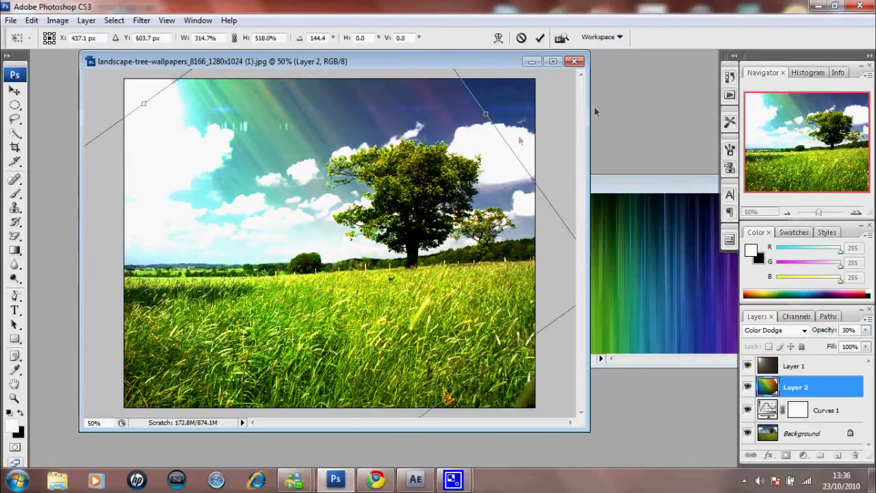
{"action": "key", "text": "Return"}
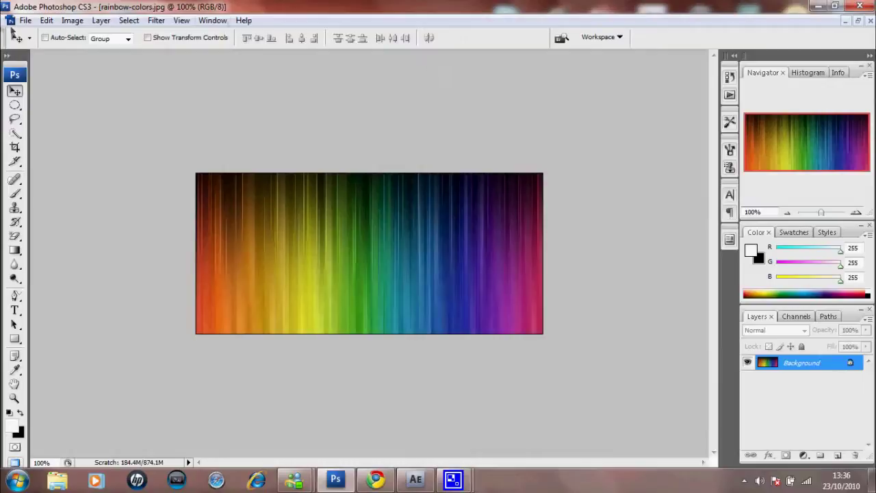
- Cycle the screen mode back to the standard windowed view
{"action": "key", "text": "f"}
{"action": "key", "text": "f"}
{"action": "key", "text": "f"}
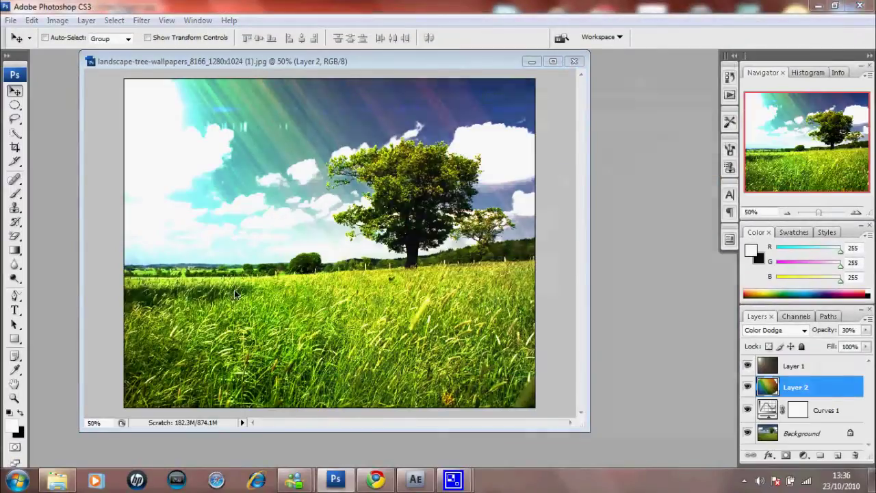
{"action": "left_click", "coordinate": [57, 479]}
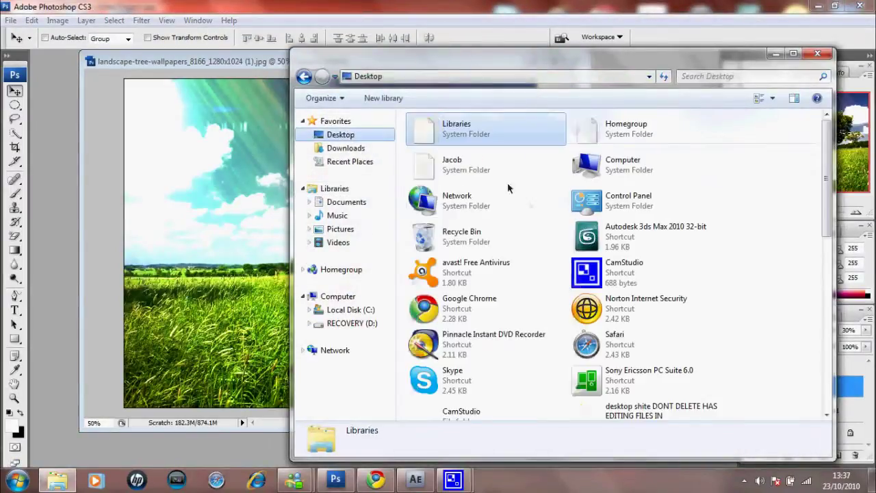
{"action": "key", "text": "s"}
{"action": "left_click_drag", "start_coordinate": [826, 221], "coordinate": [816, 409]}
{"action": "left_click", "coordinate": [804, 414]}
{"action": "double_click", "coordinate": [626, 333]}
{"action": "left_click", "coordinate": [860, 6]}
{"action": "left_click", "coordinate": [818, 53]}
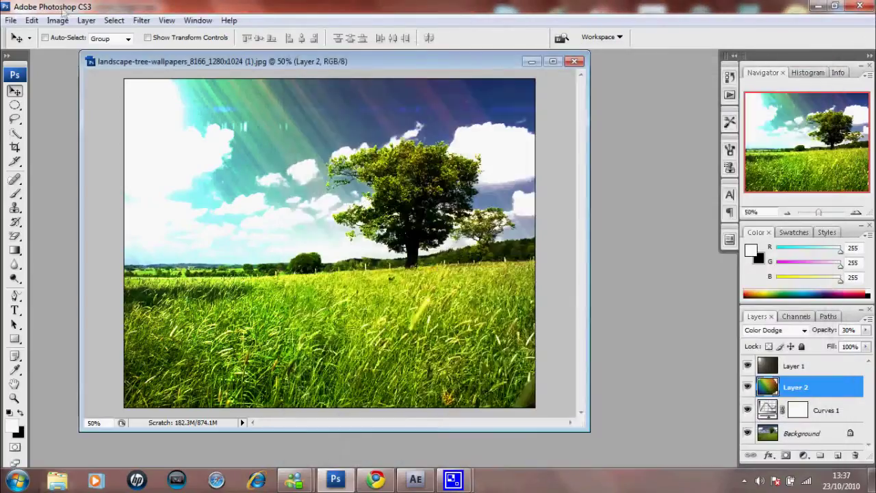
- Open the rendered "SUN!" text image
{"action": "left_click", "coordinate": [11, 21]}
{"action": "left_click", "coordinate": [26, 46]}
{"action": "left_click_drag", "start_coordinate": [605, 85], "coordinate": [604, 223]}
{"action": "left_click", "coordinate": [289, 127]}
{"action": "left_click_drag", "start_coordinate": [605, 92], "coordinate": [599, 227]}
{"action": "double_click", "coordinate": [397, 135]}
- Copy the "SUN!" render into the landscape document as a new layer and place it just above the horizon beside the tree
{"action": "left_click_drag", "start_coordinate": [469, 96], "coordinate": [326, 173]}
{"action": "left_click", "coordinate": [402, 196]}
{"action": "left_click_drag", "start_coordinate": [614, 229], "coordinate": [340, 211]}
{"action": "left_click", "coordinate": [609, 212]}
{"action": "left_click_drag", "start_coordinate": [342, 156], "coordinate": [293, 240]}
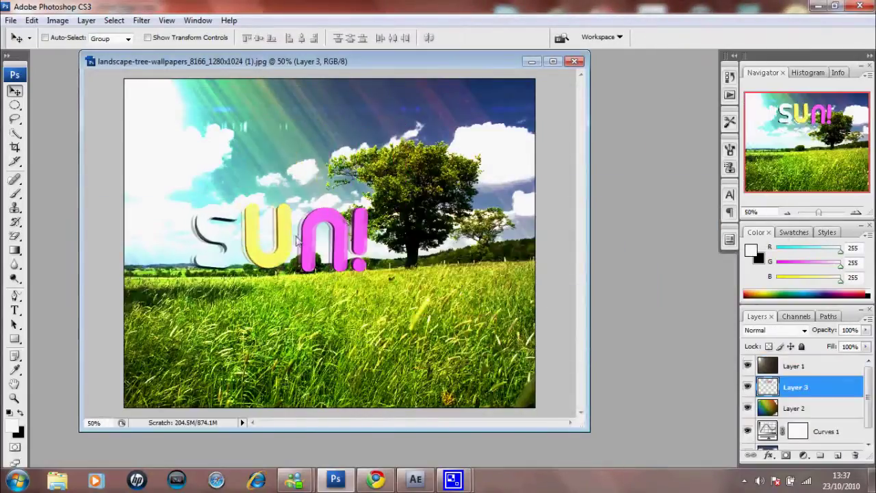
- Add a Multiply drop shadow to the "SUN!" layer at 75% opacity, angle 128°, distance 32 px, size 13 px and linear contour
{"action": "double_click", "coordinate": [776, 385]}
{"action": "left_click", "coordinate": [300, 121]}
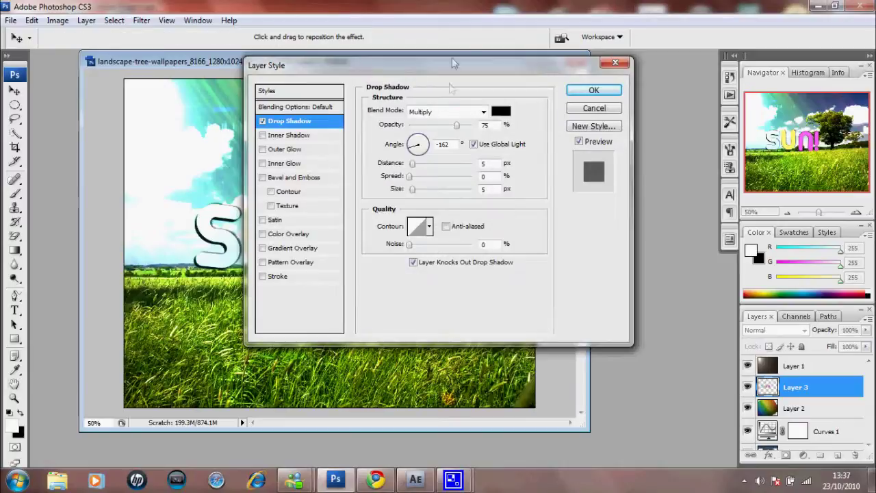
{"action": "left_click_drag", "start_coordinate": [446, 66], "coordinate": [587, 88]}
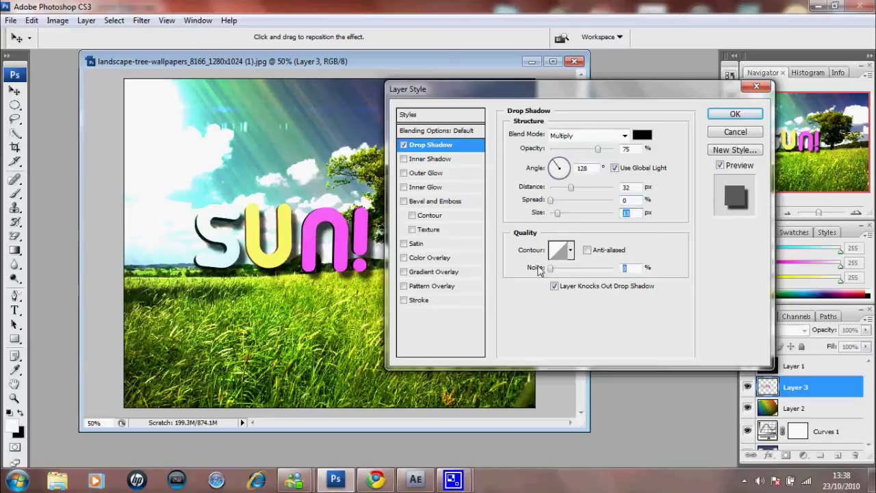
{"action": "left_click", "coordinate": [570, 251]}
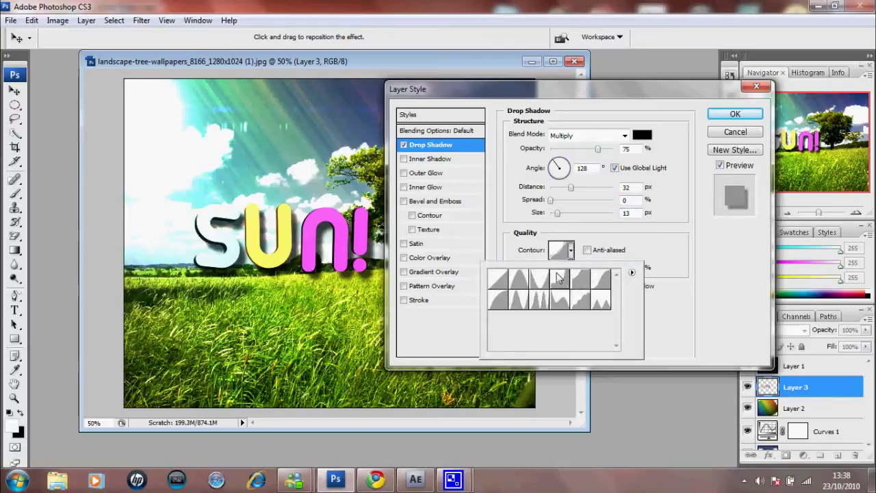
{"action": "double_click", "coordinate": [498, 276]}
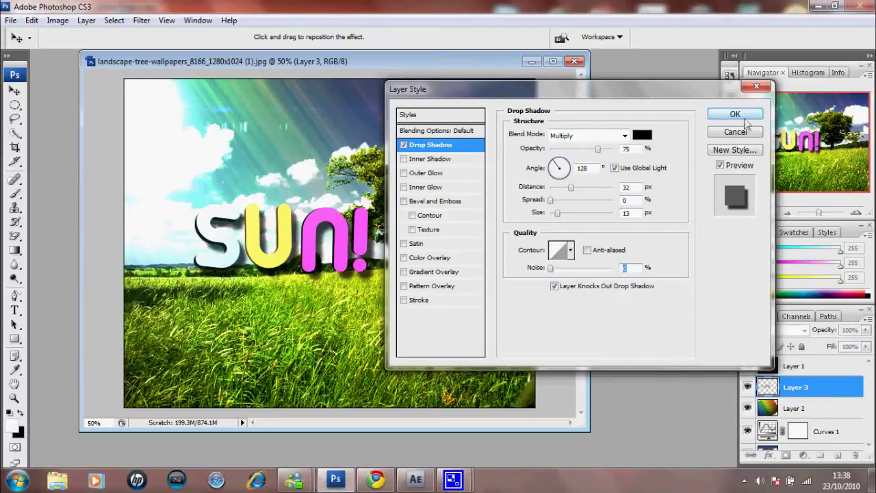
{"action": "key", "text": "Return"}
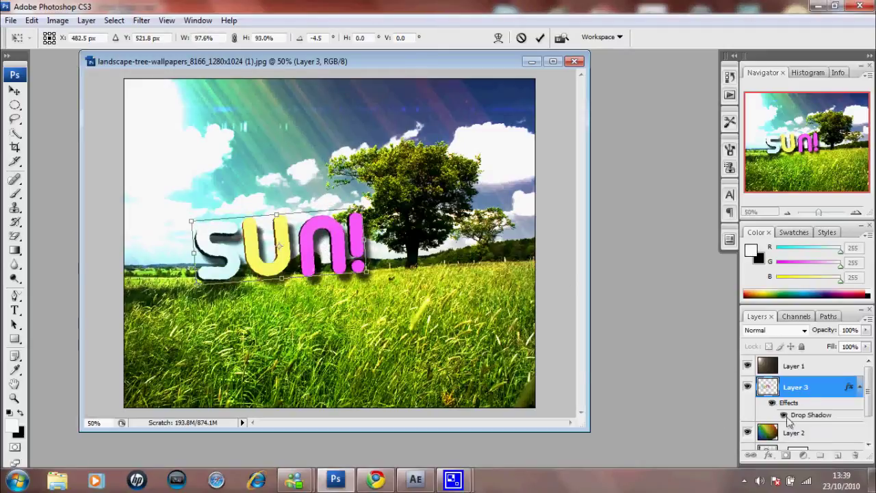
- Scale the "SUN!" text to 97.6% by 93.0% rotated -4.5°, and change its drop shadow to angle 153° and distance 18 px
{"action": "left_click", "coordinate": [15, 91]}
{"action": "key", "text": "Return"}
{"action": "double_click", "coordinate": [794, 416]}
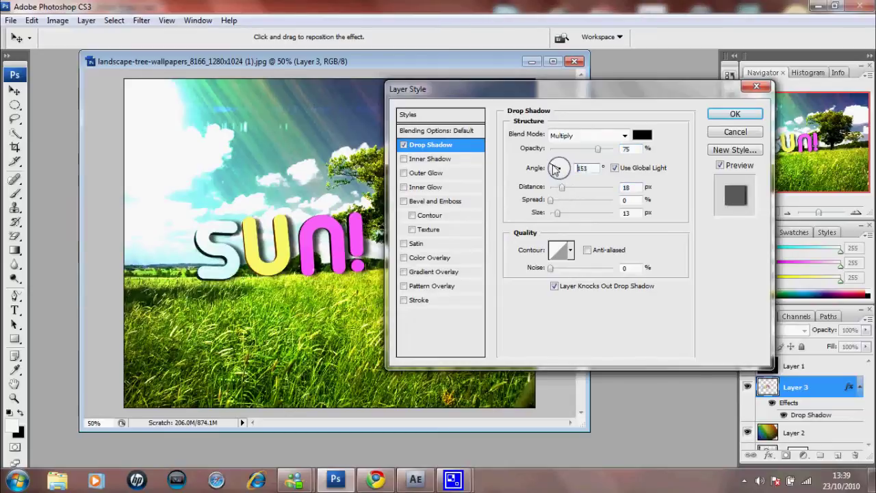
{"action": "left_click", "coordinate": [731, 114]}
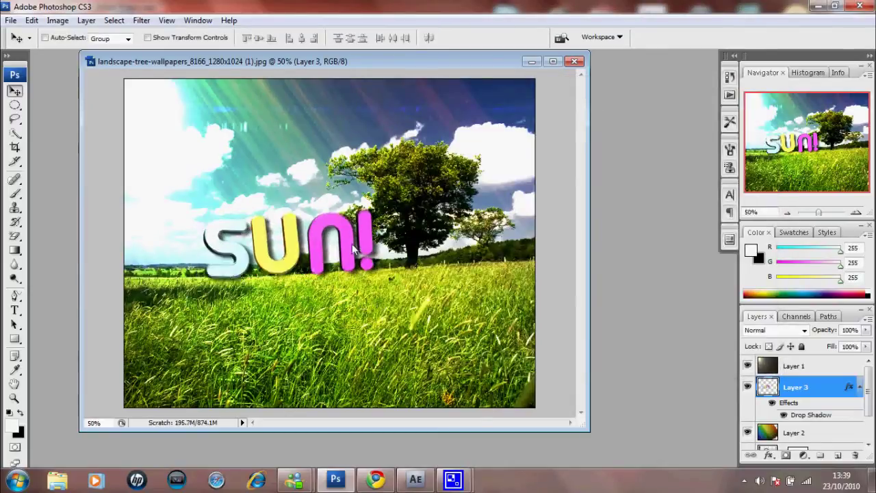
- Try a lower opacity and the Color Burn, Color Dodge, Linear Burn and Linear Dodge (Add) blend modes on the "SUN!" layer, returning it to Normal
{"action": "left_click", "coordinate": [866, 329]}
{"action": "left_click_drag", "start_coordinate": [863, 345], "coordinate": [849, 347]}
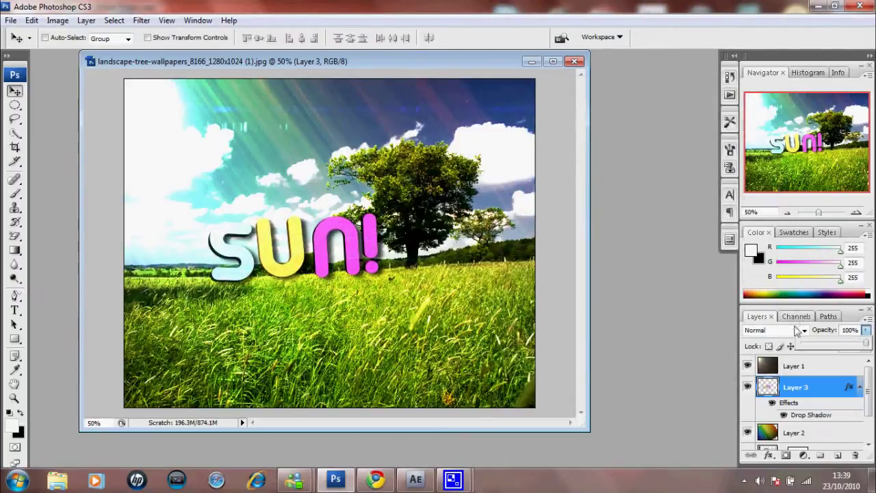
{"action": "left_click", "coordinate": [790, 330]}
{"action": "left_click", "coordinate": [785, 73]}
{"action": "left_click", "coordinate": [786, 331]}
{"action": "left_click", "coordinate": [789, 135]}
{"action": "left_click", "coordinate": [779, 332]}
{"action": "left_click", "coordinate": [788, 82]}
{"action": "left_click", "coordinate": [773, 330]}
{"action": "left_click", "coordinate": [772, 144]}
{"action": "left_click", "coordinate": [804, 330]}
{"action": "left_click", "coordinate": [754, 22]}
- Move the "SUN!" text up into the sky and rotate it -7.0°
{"action": "left_click_drag", "start_coordinate": [354, 259], "coordinate": [352, 201]}
{"action": "key", "text": "ctrl+t"}
{"action": "mouse_move", "coordinate": [291, 209]}
{"action": "left_mouse_down"}
{"action": "mouse_move", "coordinate": [299, 186]}
{"action": "mouse_move", "coordinate": [291, 199]}
{"action": "left_mouse_up"}
{"action": "left_click", "coordinate": [15, 90]}
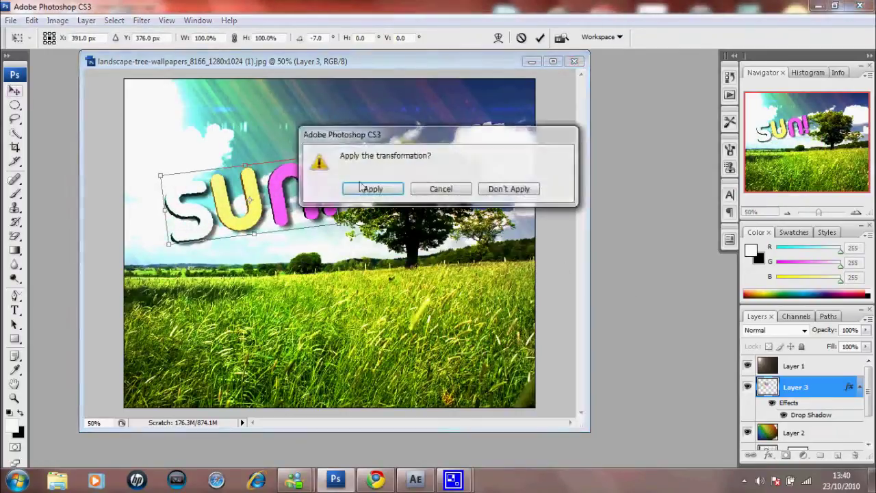
{"action": "key", "text": "Return"}
- Add a white 48 pt Harabara Bold credit line, "By" plus the author's name, in the lower-right corner of the landscape
{"action": "type", "text": "B"}
{"action": "key", "text": "ctrl+a"}
{"action": "left_click", "coordinate": [254, 38]}
{"action": "left_click", "coordinate": [247, 254]}
{"action": "type", "text": "y M"}
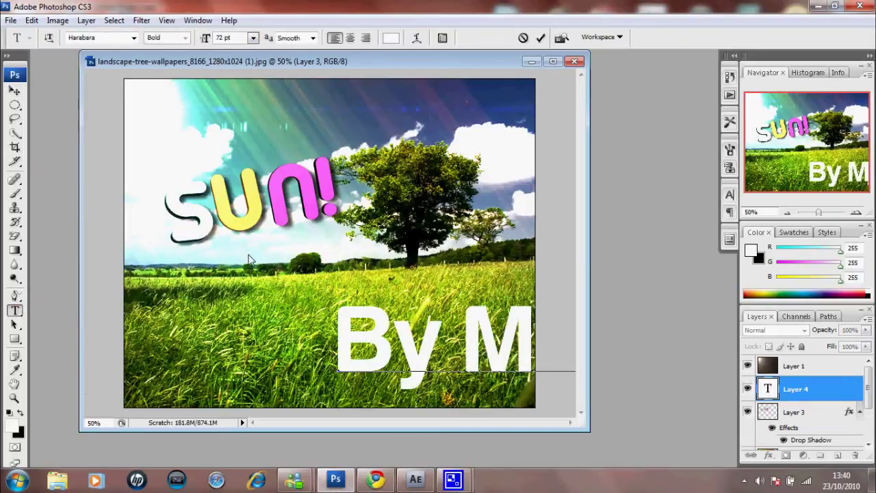
{"action": "type", "text": "acko"}
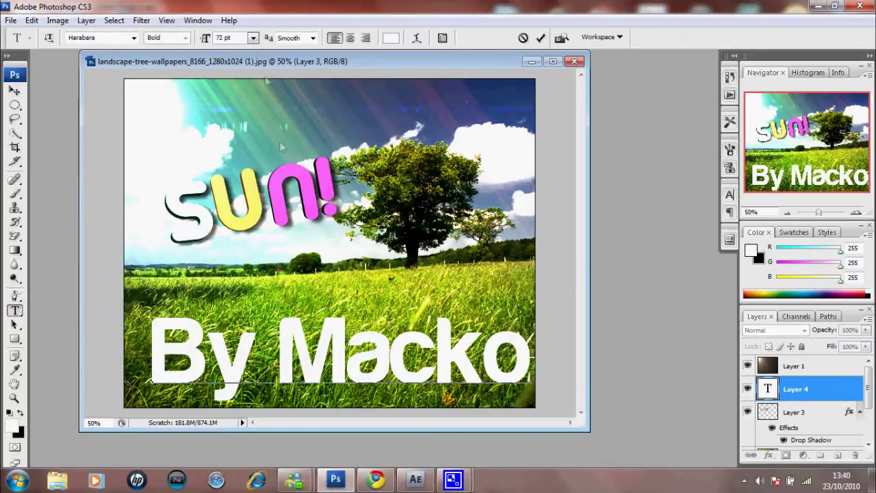
{"action": "key", "text": "ctrl+a"}
{"action": "left_click", "coordinate": [254, 37]}
{"action": "left_click", "coordinate": [248, 222]}
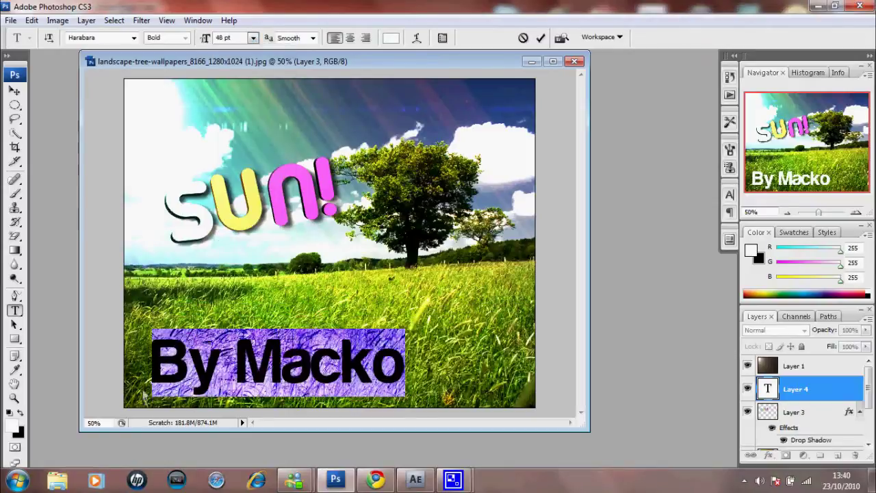
{"action": "left_click_drag", "start_coordinate": [146, 396], "coordinate": [272, 411]}
- Try the Linear Burn blend mode on the credit text and return it to Normal
{"action": "left_click", "coordinate": [775, 330]}
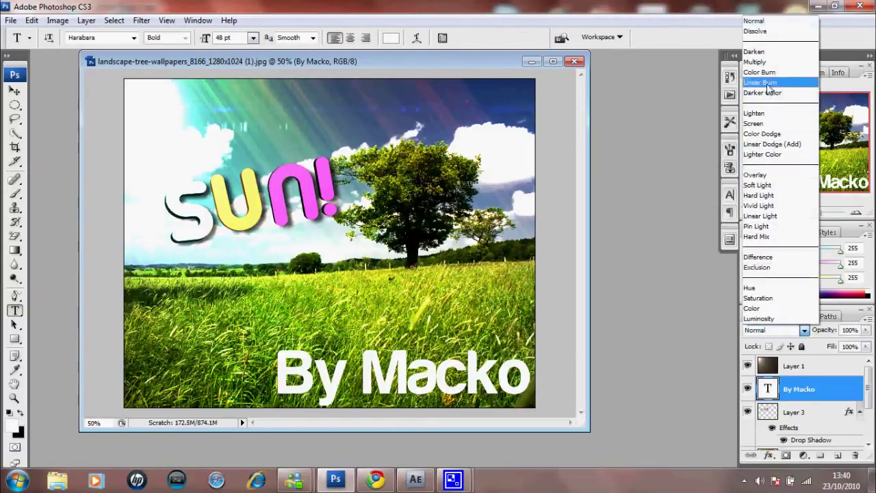
{"action": "left_click", "coordinate": [759, 82]}
{"action": "left_click", "coordinate": [793, 330]}
{"action": "left_click", "coordinate": [754, 21]}
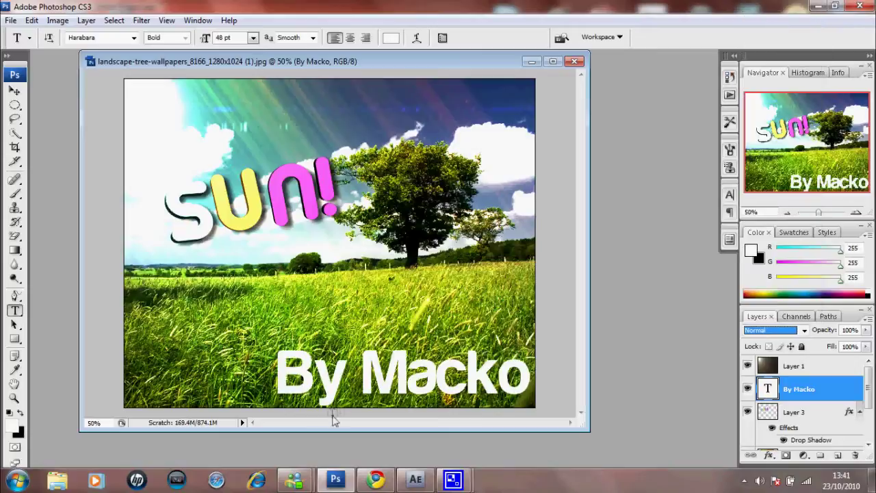
- Recolor the credit text black and set its layer opacity to 70%
{"action": "left_click_drag", "start_coordinate": [866, 342], "coordinate": [830, 344]}
{"action": "left_click_drag", "start_coordinate": [525, 378], "coordinate": [276, 378]}
{"action": "left_click", "coordinate": [391, 37]}
{"action": "left_click", "coordinate": [154, 380]}
{"action": "left_click", "coordinate": [332, 209]}
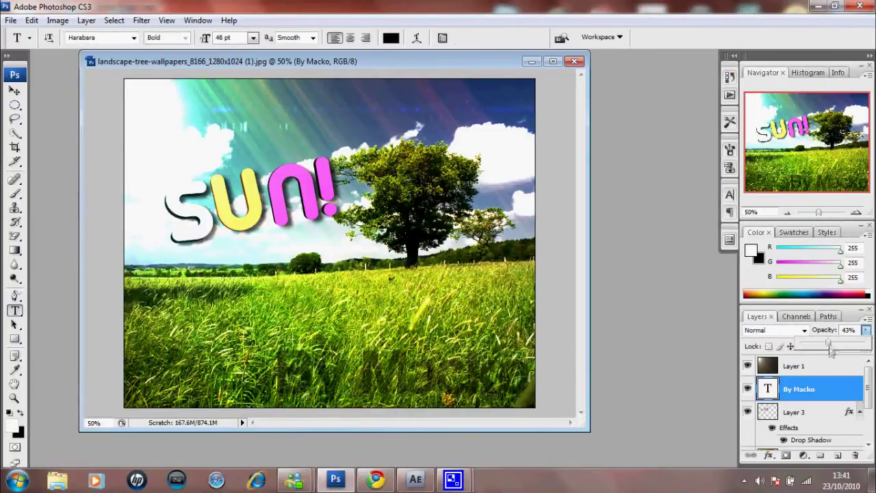
{"action": "key", "text": "v"}
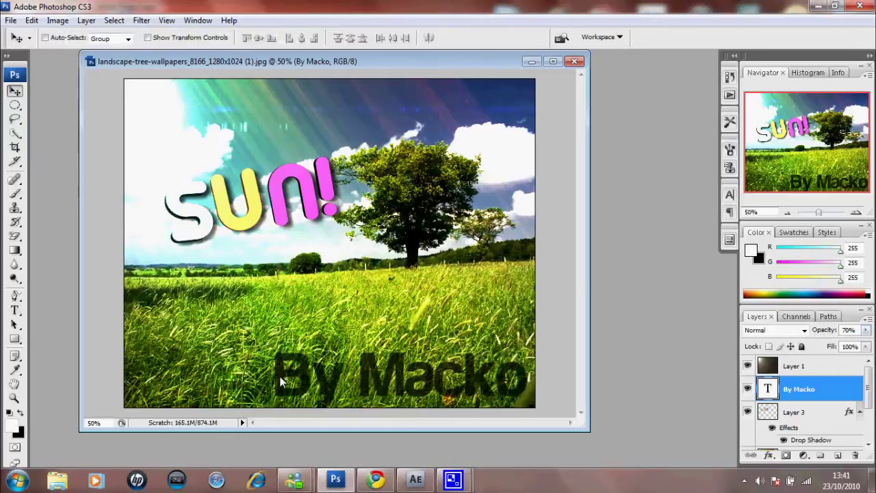
- Move the "SUN!" text to the left edge of the landscape's sky and rotate it 3.1°
{"action": "left_click_drag", "start_coordinate": [335, 204], "coordinate": [522, 129]}
{"action": "left_click_drag", "start_coordinate": [461, 146], "coordinate": [254, 231]}
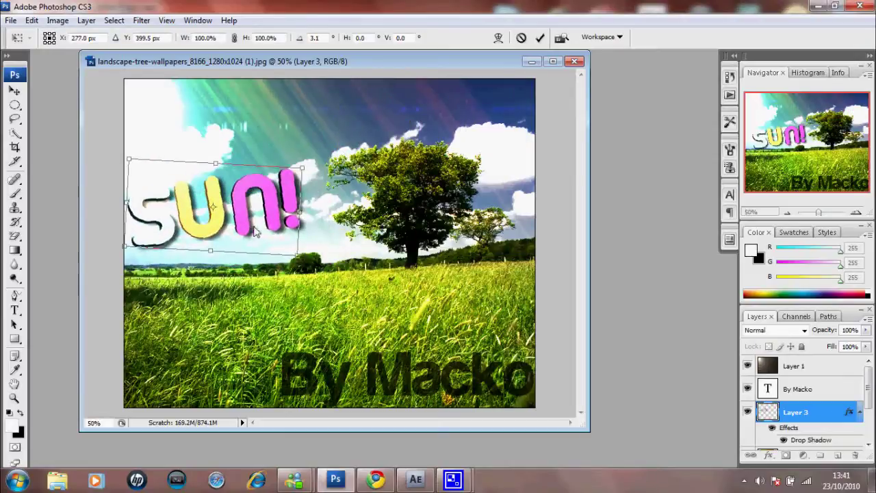
{"action": "left_click", "coordinate": [14, 90]}
{"action": "left_click", "coordinate": [372, 189]}
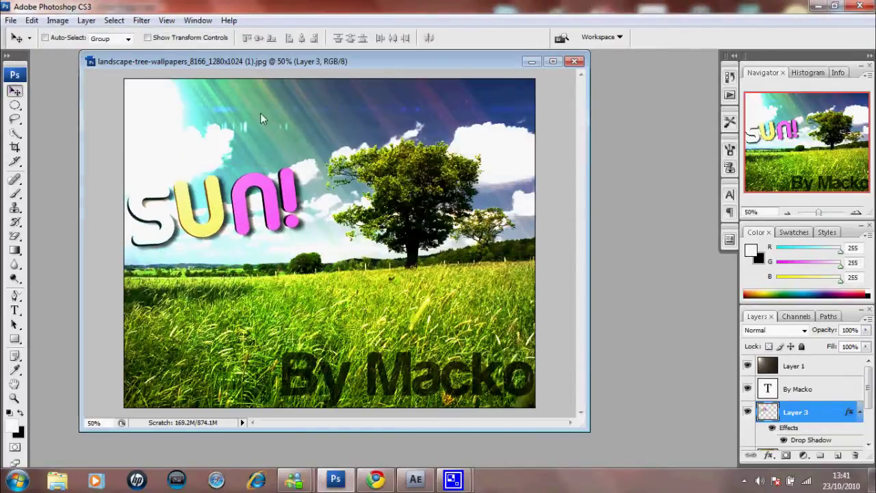
- Save the composite in the edits folder under the file name SUN, choosing an output format
{"action": "left_click", "coordinate": [11, 20]}
{"action": "left_click", "coordinate": [41, 166]}
{"action": "double_click", "coordinate": [449, 260]}
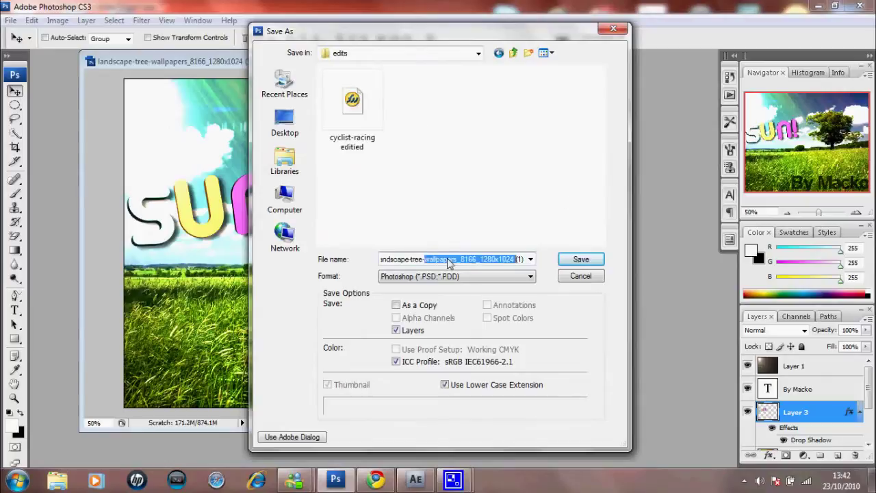
{"action": "left_click", "coordinate": [457, 275]}
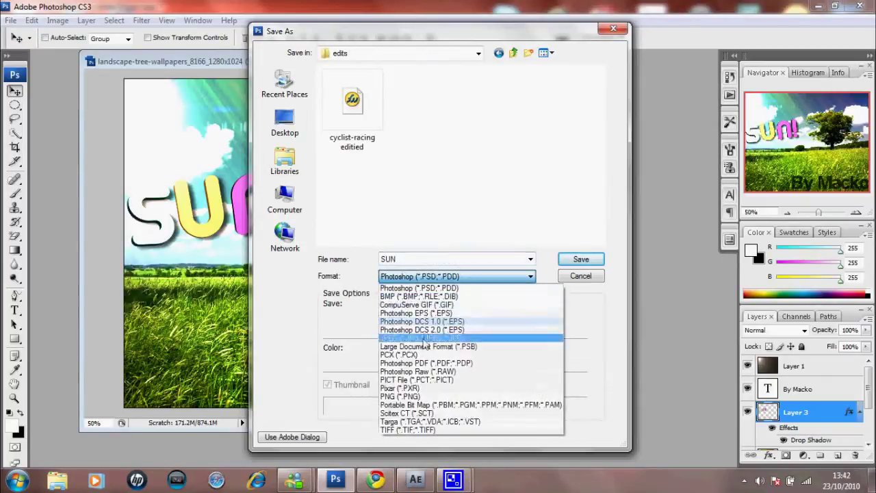